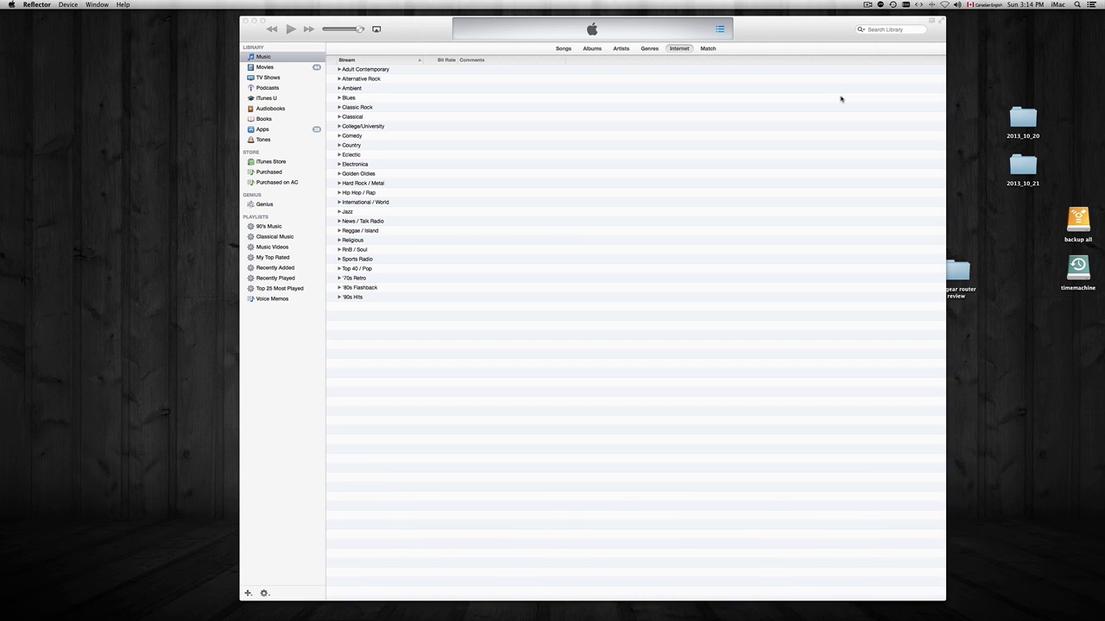
Reposition the iTunes window on the desktop and show the home videos in the Movies library.
drag(816, 36, 949, 33)
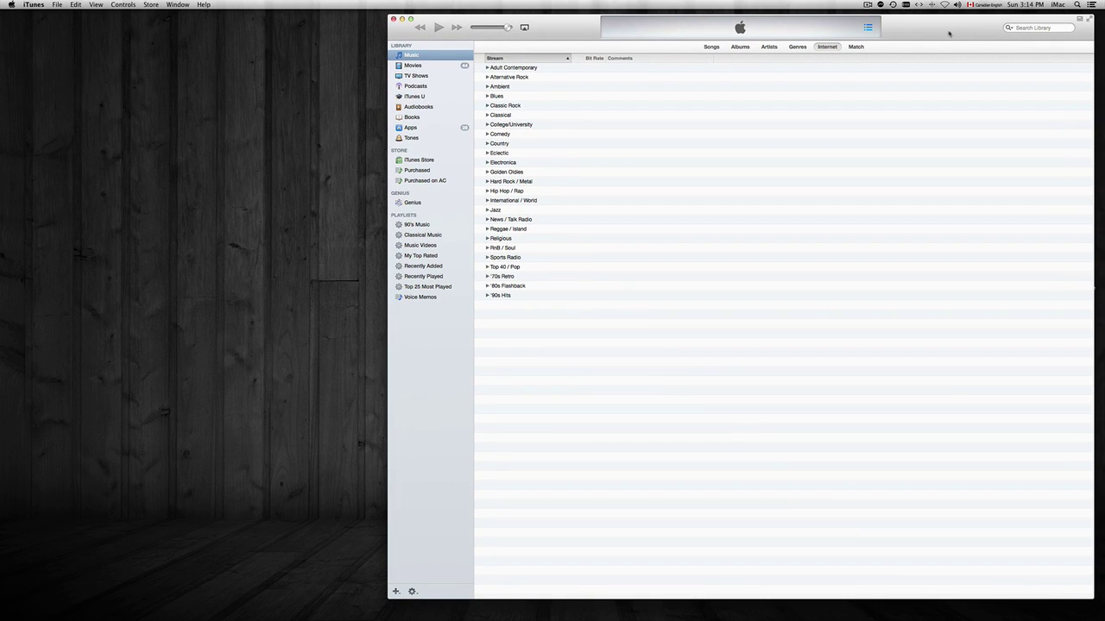
drag(576, 29, 546, 26)
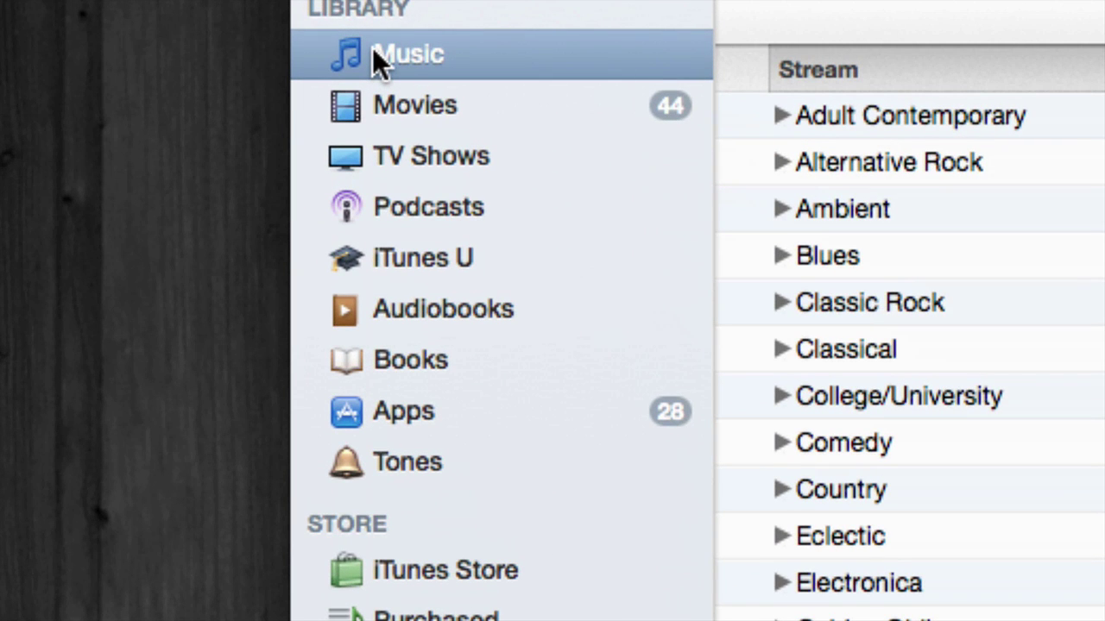
click(403, 103)
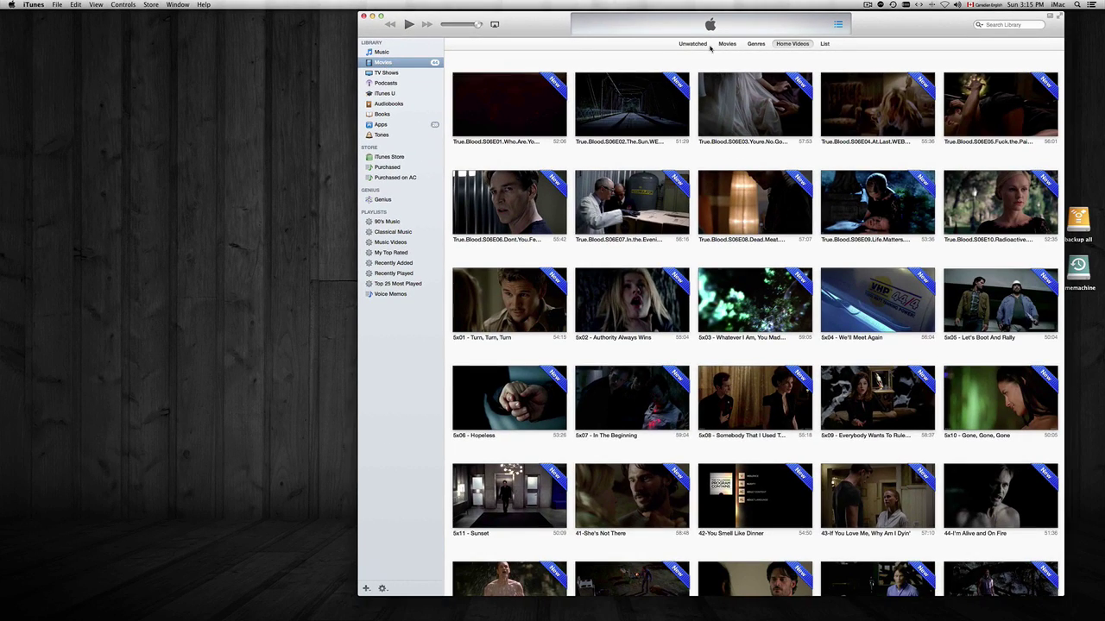
drag(711, 48, 606, 46)
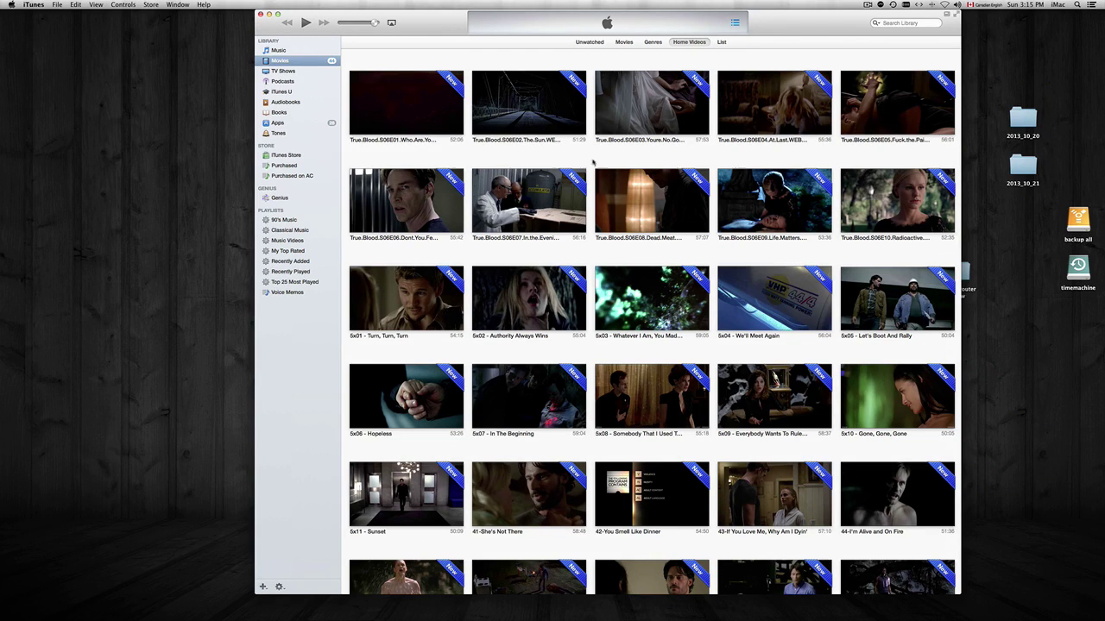
Open the "season 1 TRUE BLOOD mp4" folder inside Moviess > TRUE BLOOD on the "backup all" drive in Finder.
double_click(1078, 222)
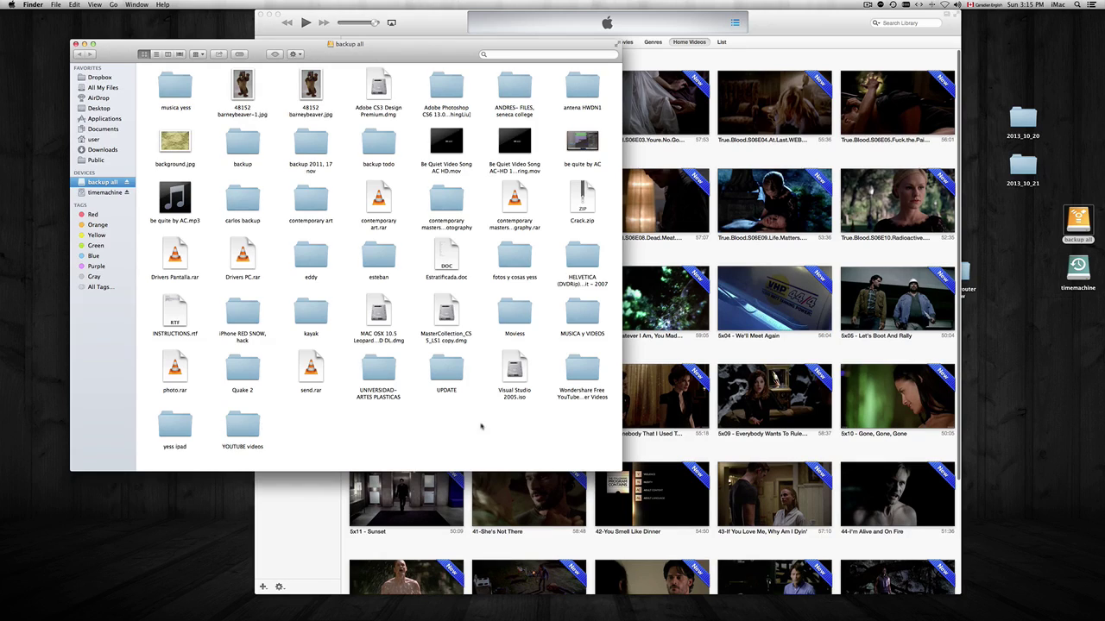
double_click(515, 312)
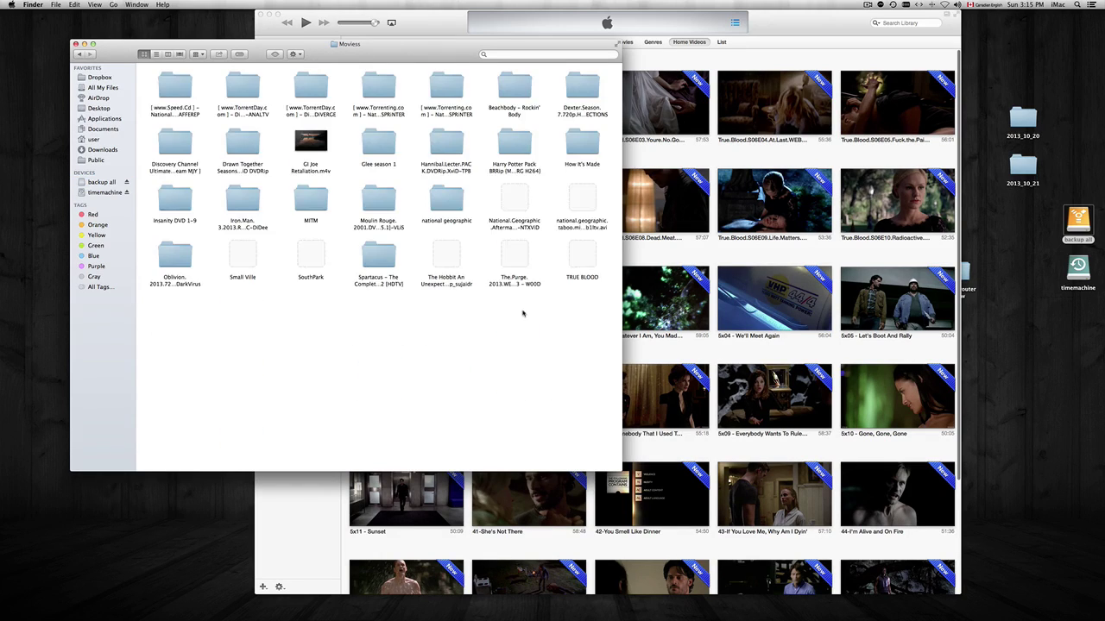
double_click(578, 256)
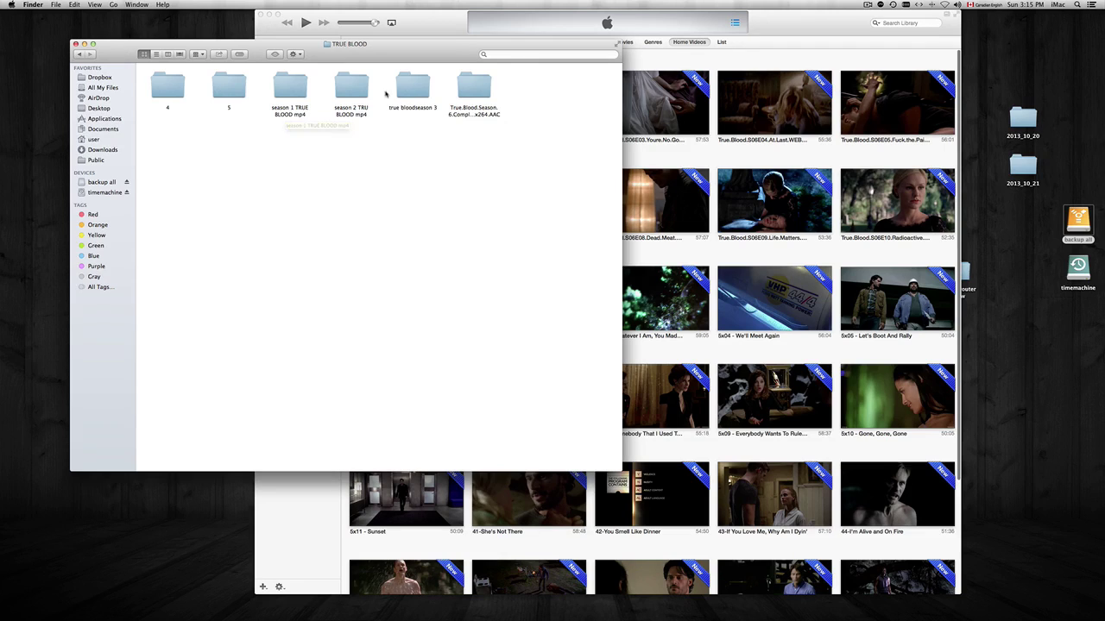
click(300, 95)
double_click(301, 95)
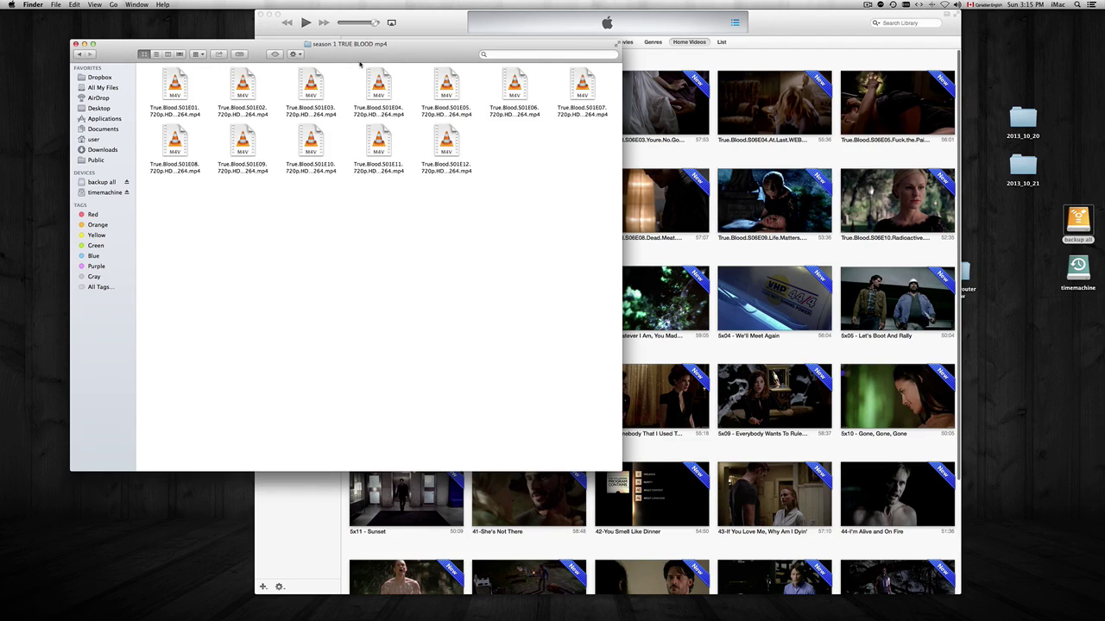
Place the Finder window beside the iTunes library, try to add the True.Blood.S01E01 video to Movies, and close the Finder window.
drag(361, 55, 601, 145)
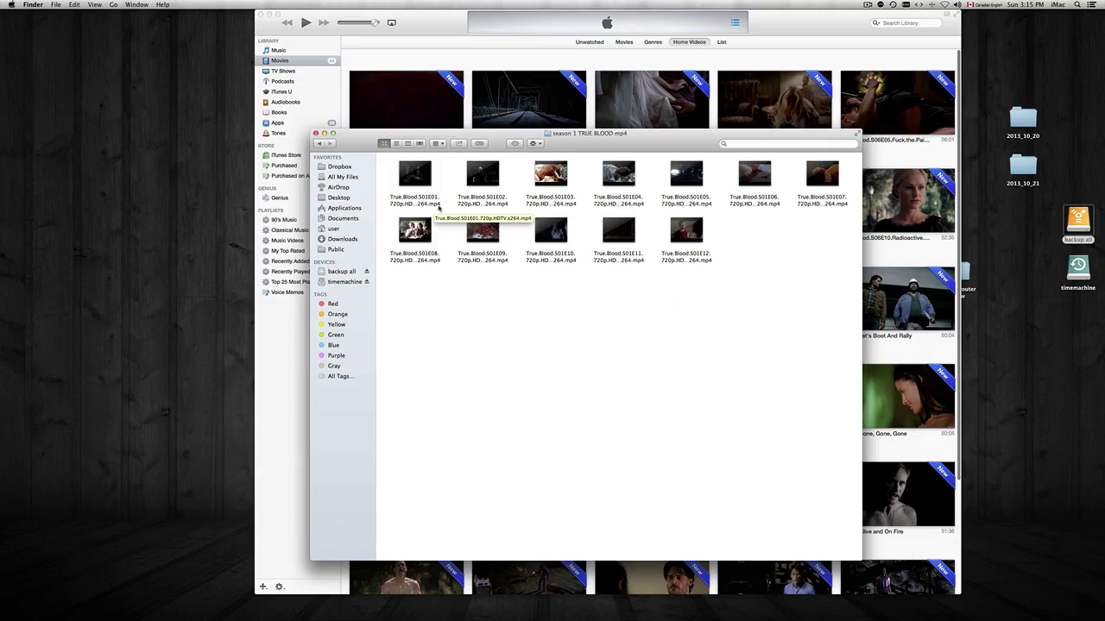
drag(680, 151, 833, 153)
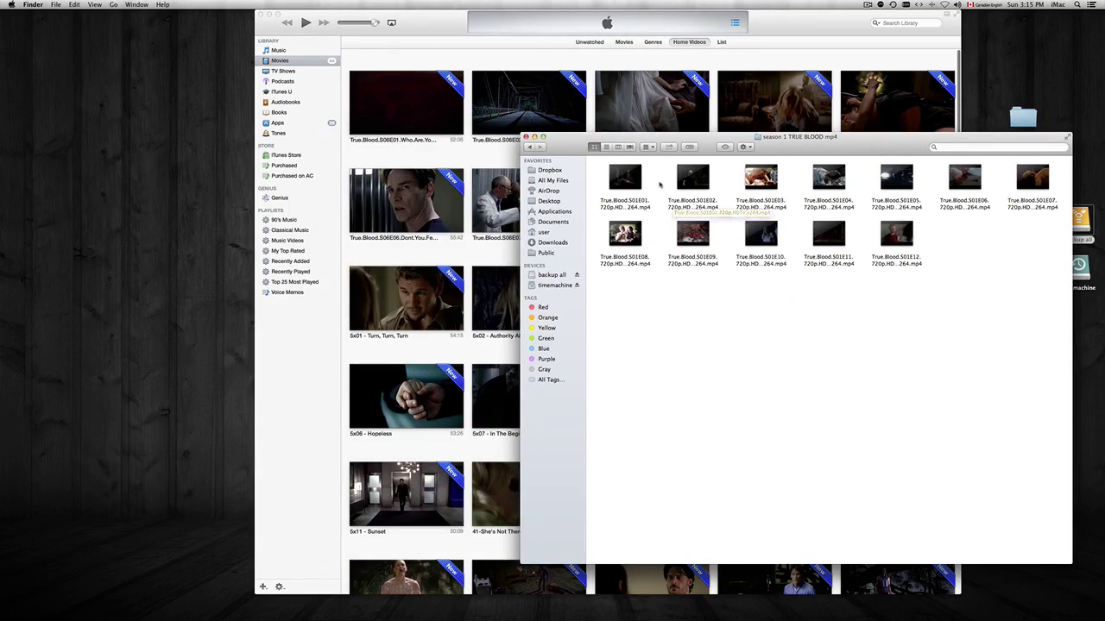
drag(641, 180, 645, 184)
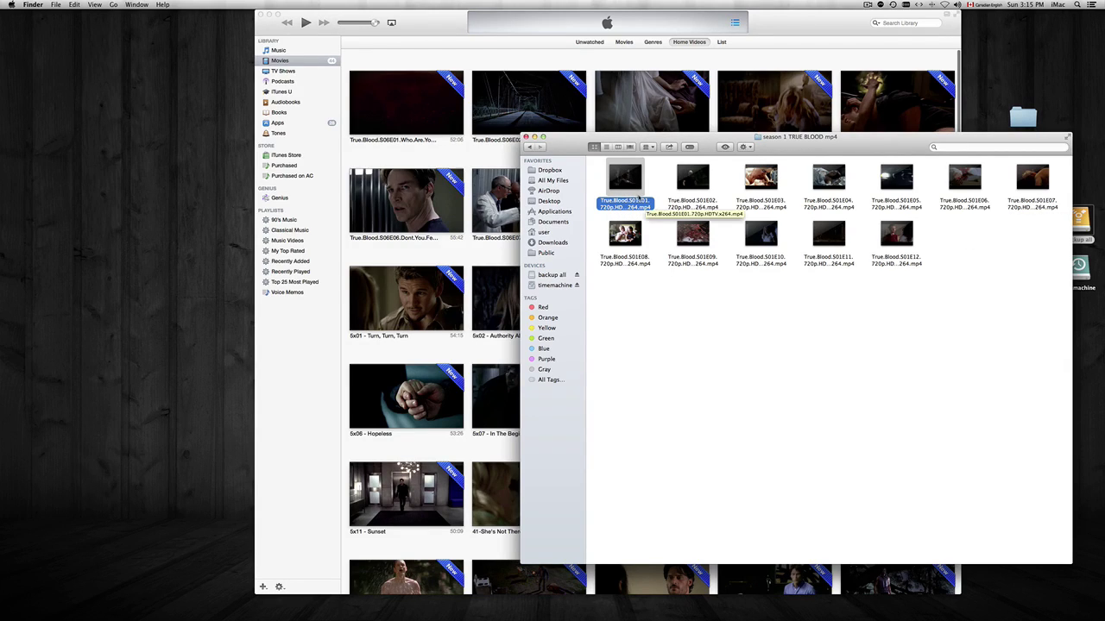
drag(625, 181, 314, 93)
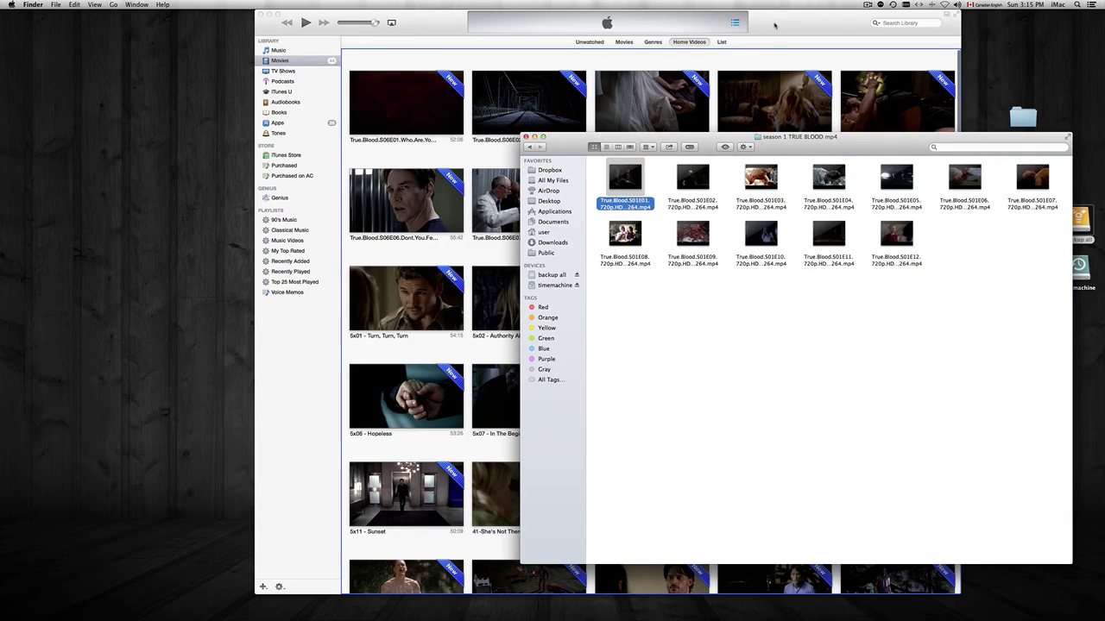
click(955, 292)
click(1020, 89)
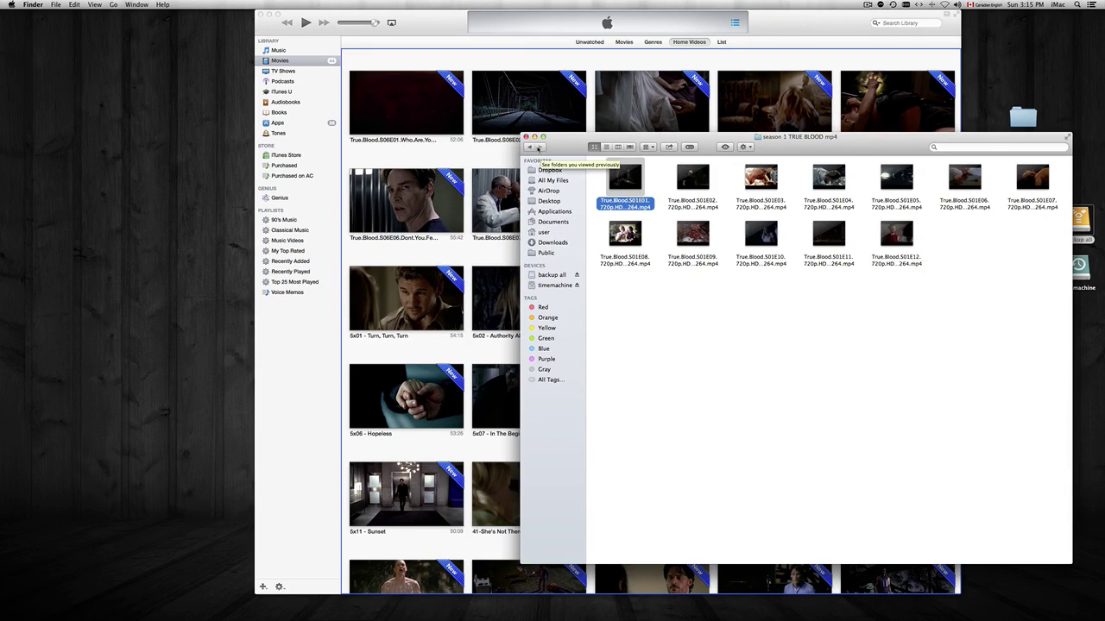
key(super+w)
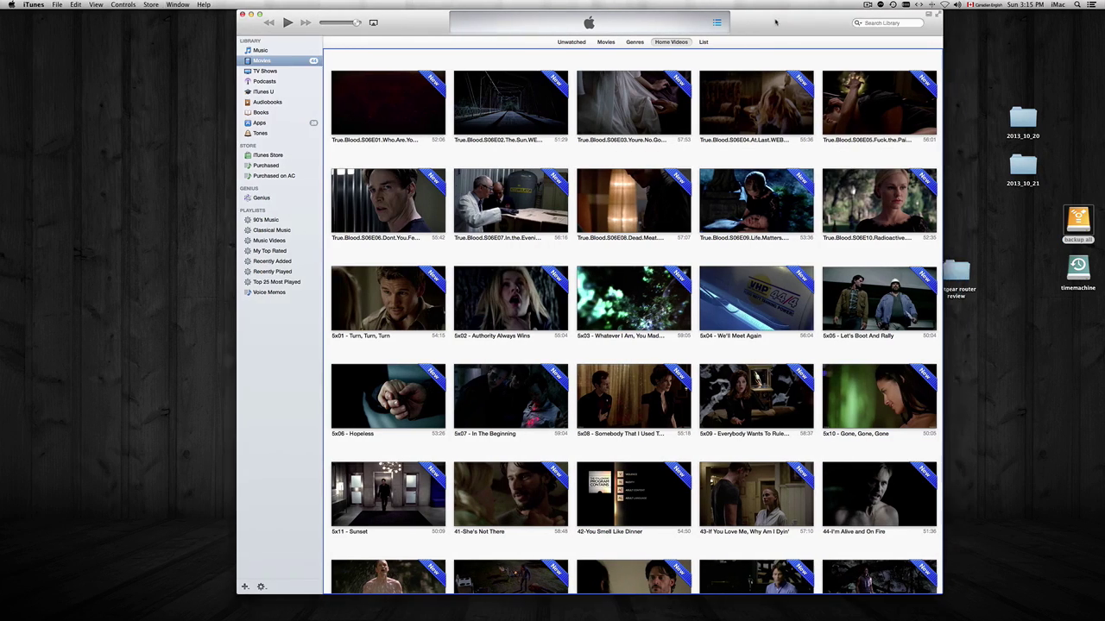
Look through the home videos down to the last row and check the options available for two selected episodes.
click(779, 244)
scroll(777, 259, down, 5)
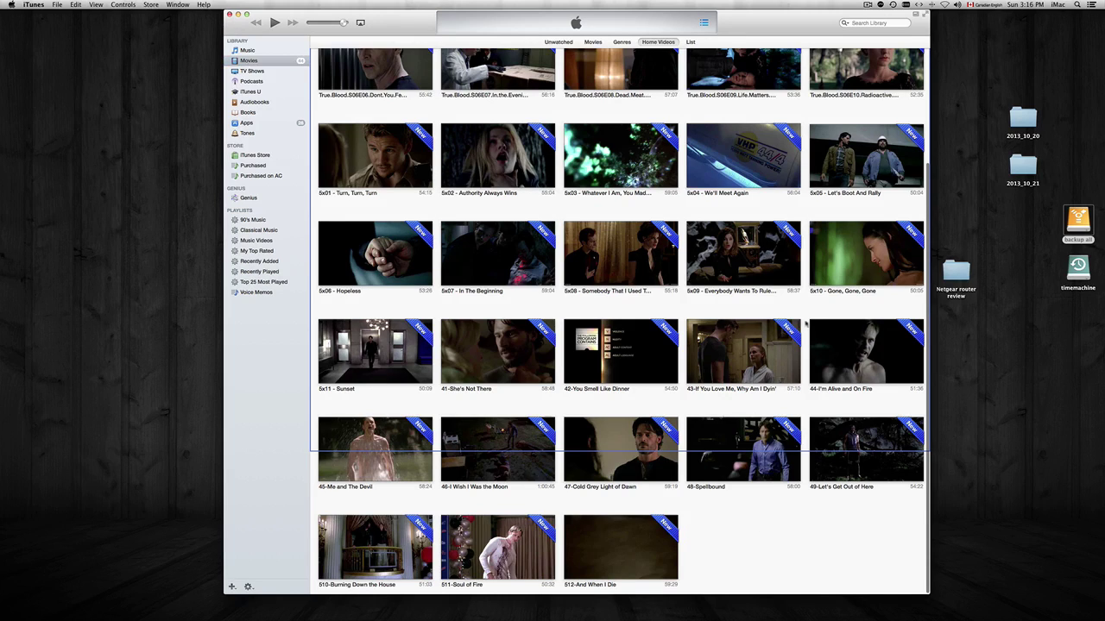
drag(805, 321, 602, 369)
right_click(600, 367)
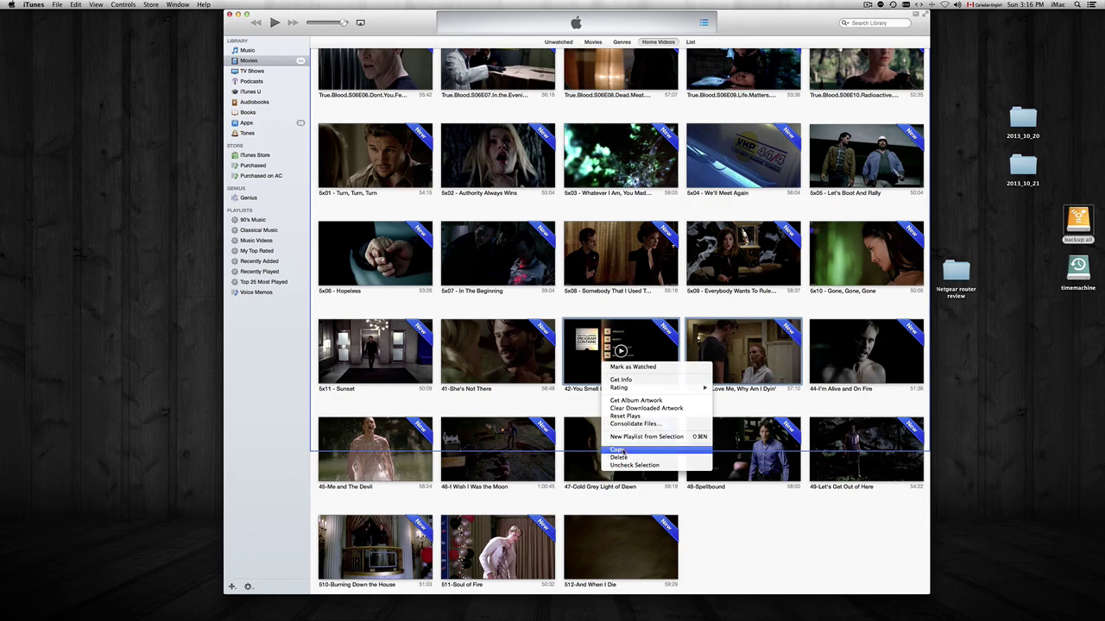
click(823, 529)
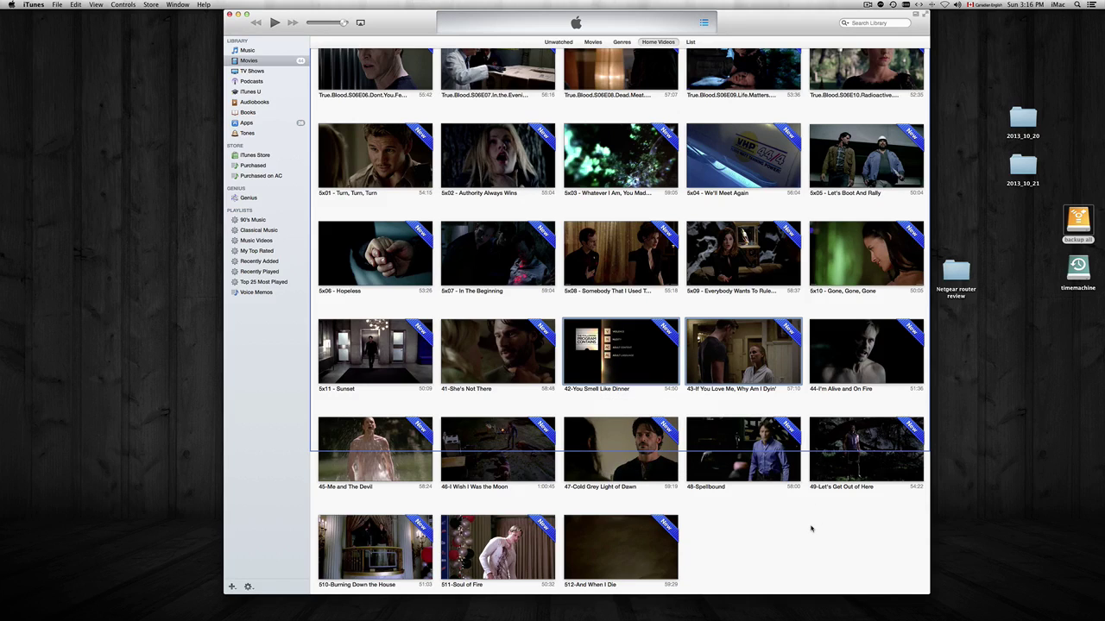
click(792, 542)
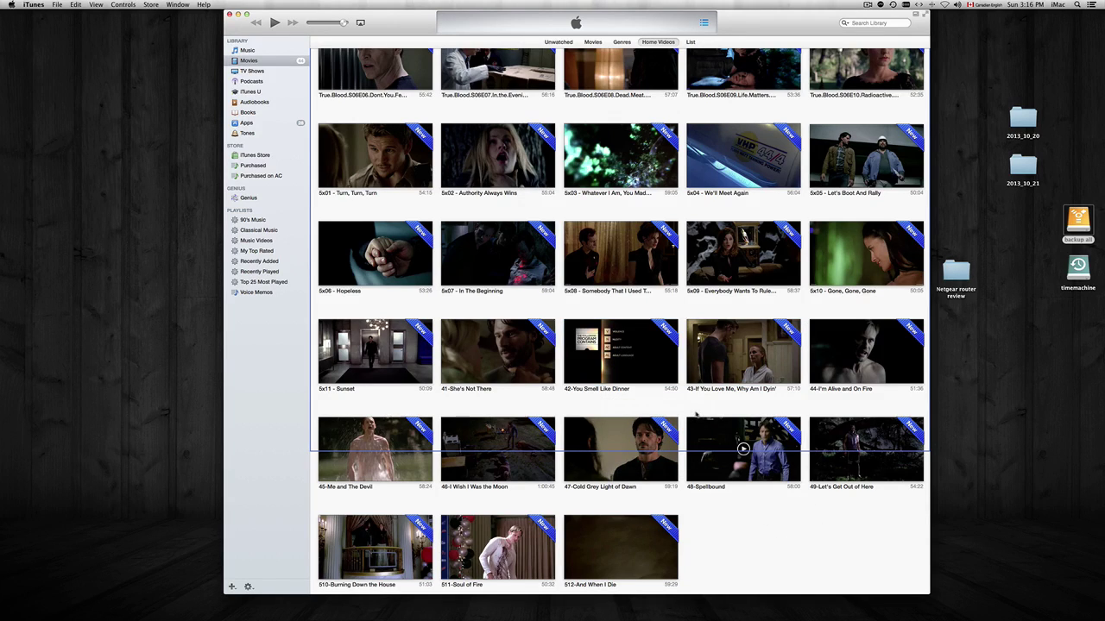
scroll(686, 407, up, 3)
scroll(686, 407, up, 2)
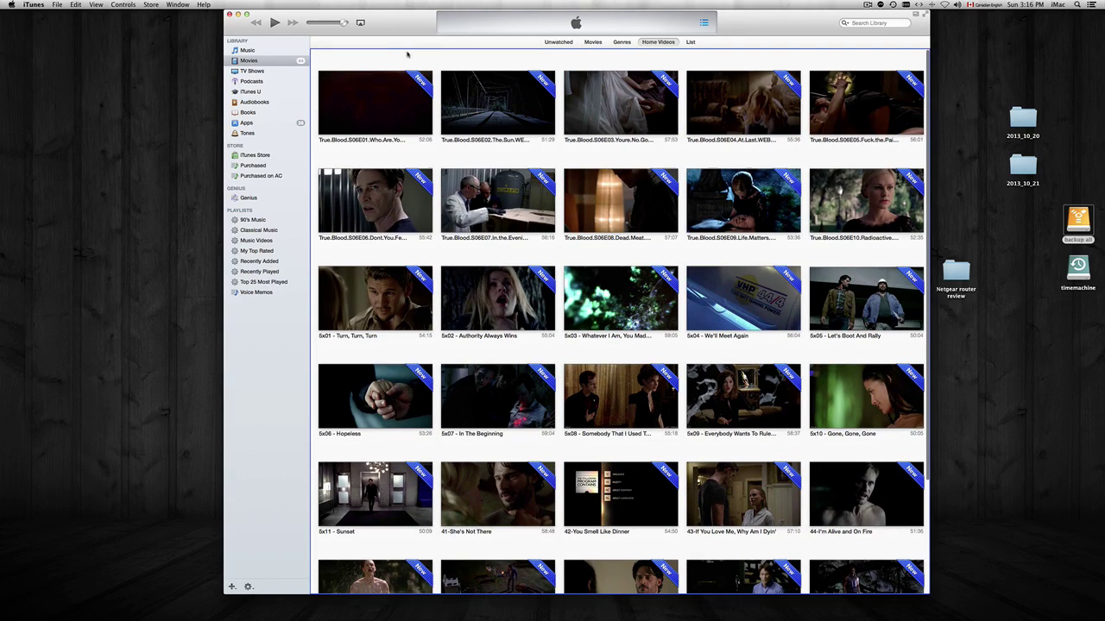
Check the Home Sharing options in iTunes without changing the setting.
mouse_move(402, 23)
mouse_down()
mouse_move(571, 24)
mouse_move(391, 25)
mouse_up()
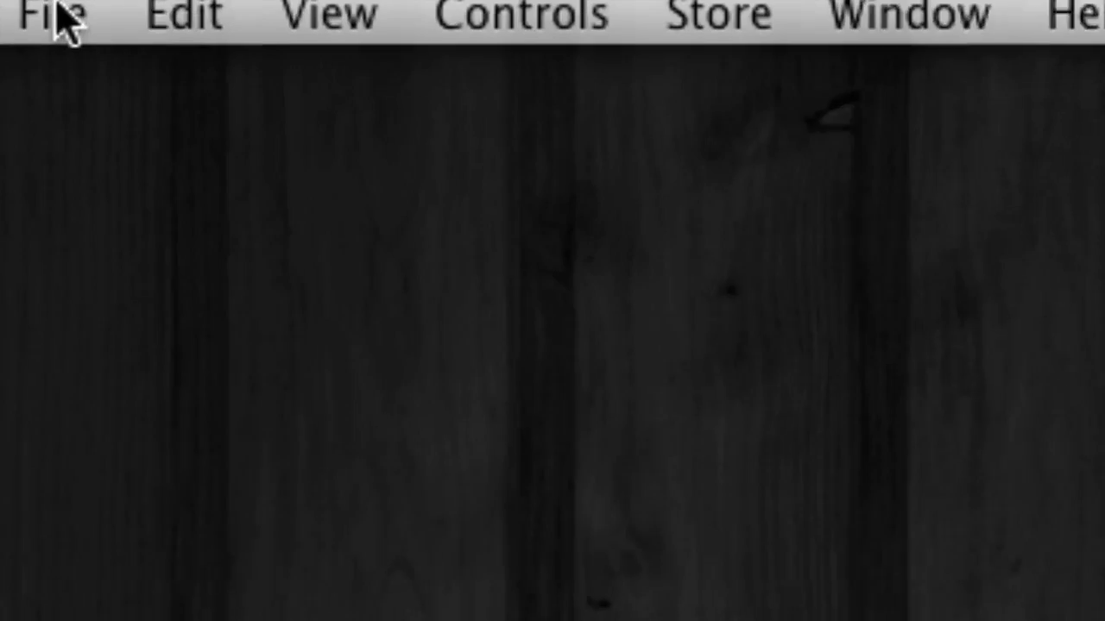
click(57, 4)
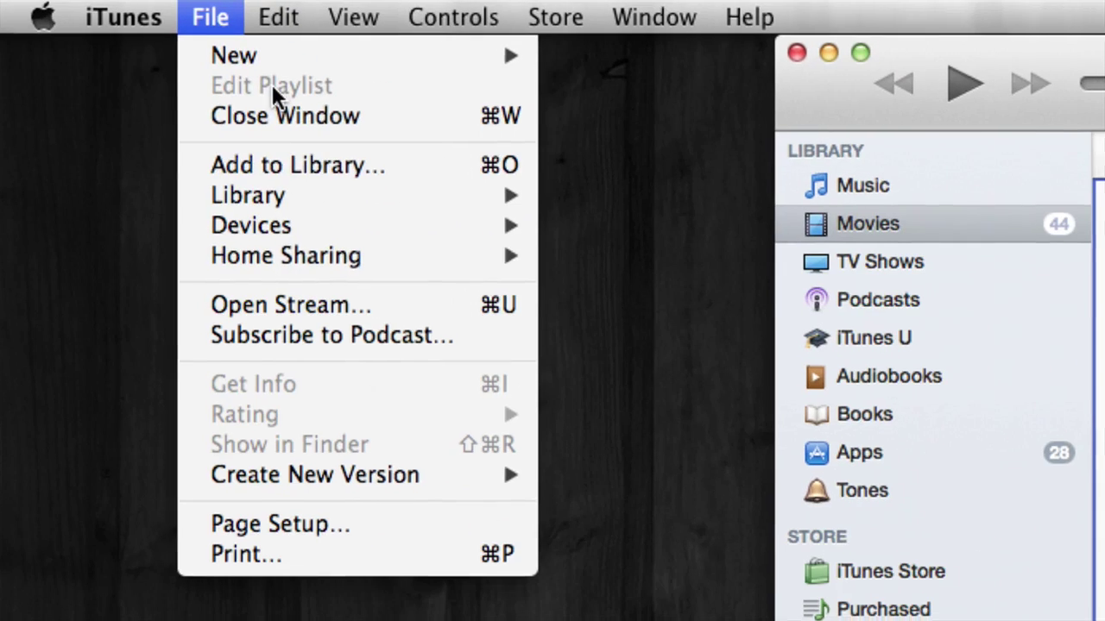
mouse_move(468, 595)
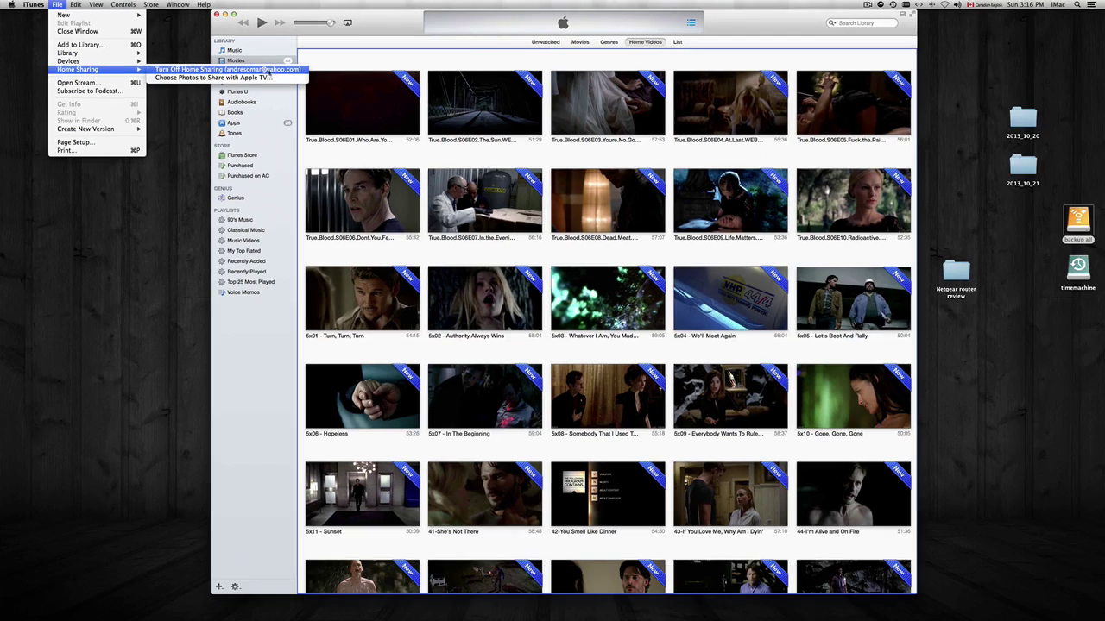
click(386, 24)
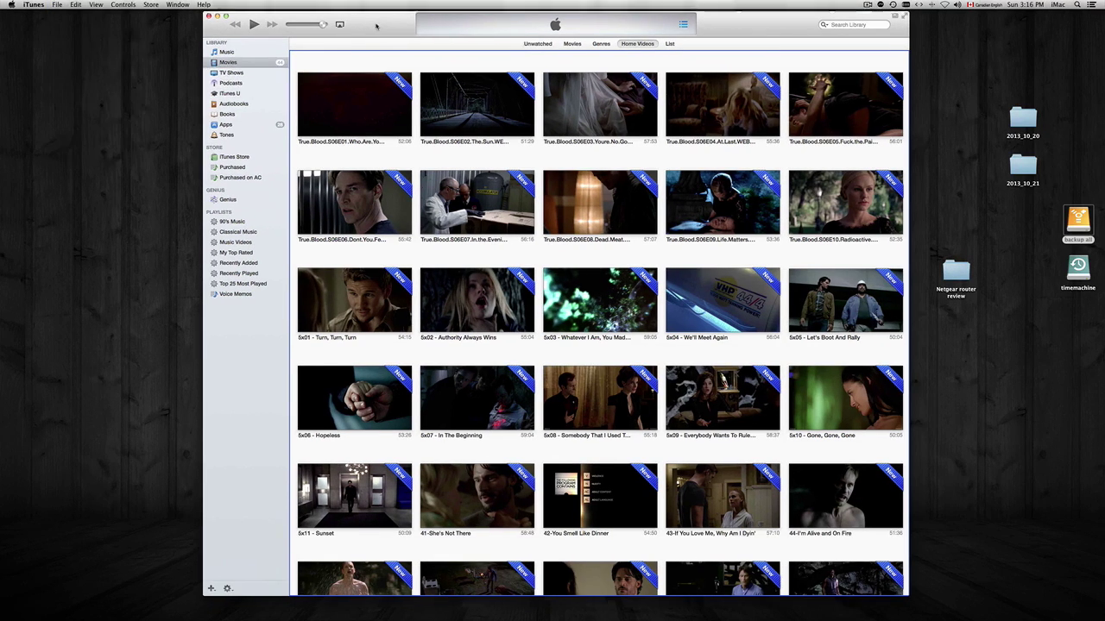
drag(389, 26, 435, 19)
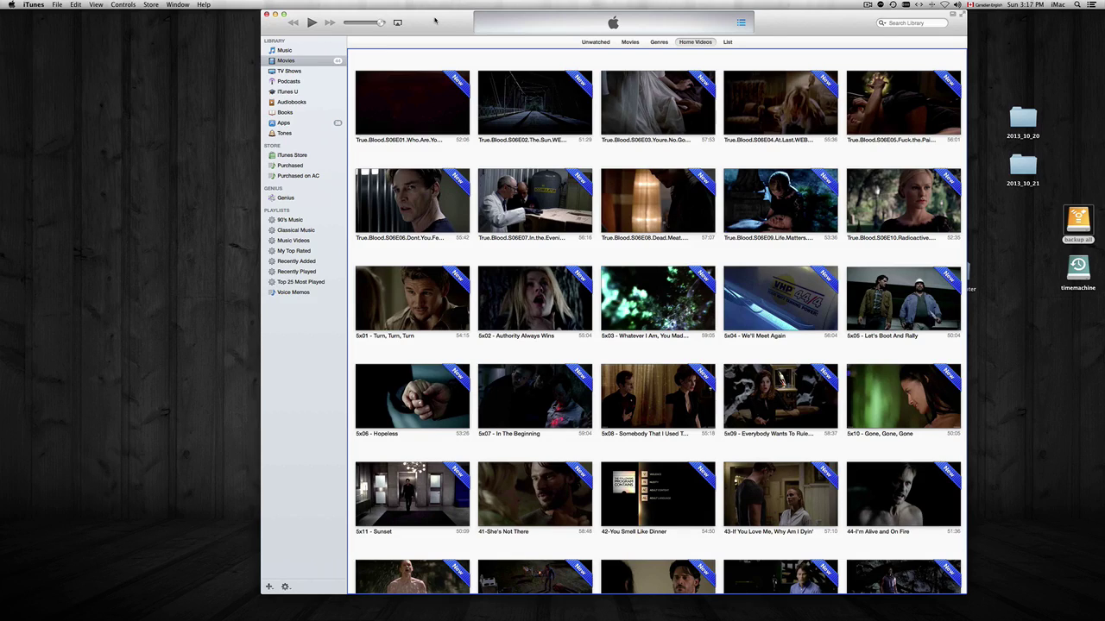
scroll(658, 319, down, 1)
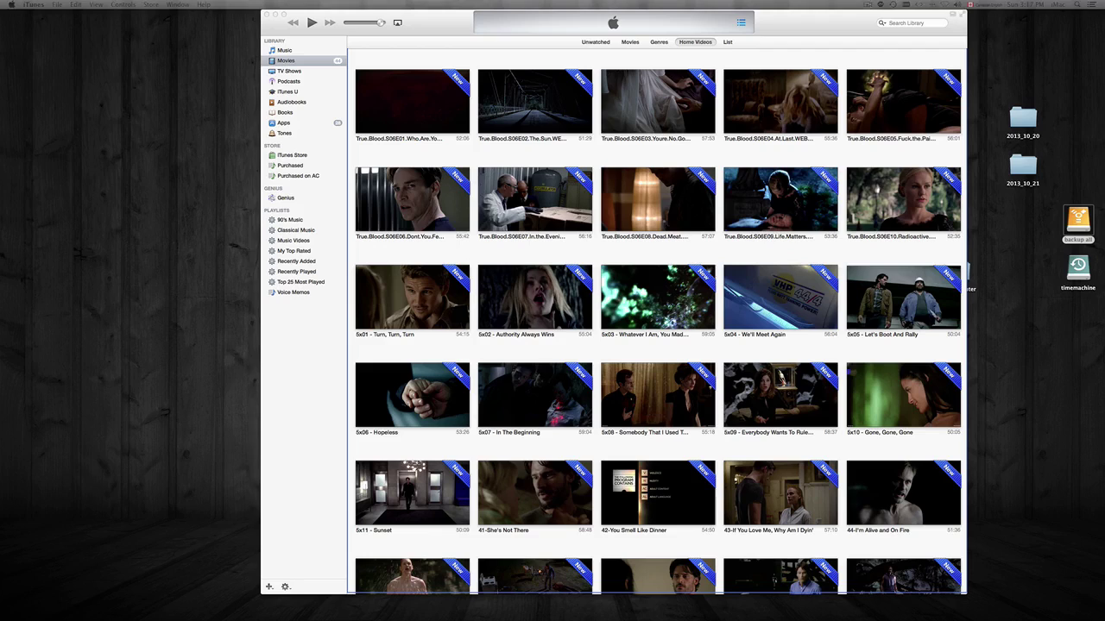
click(768, 307)
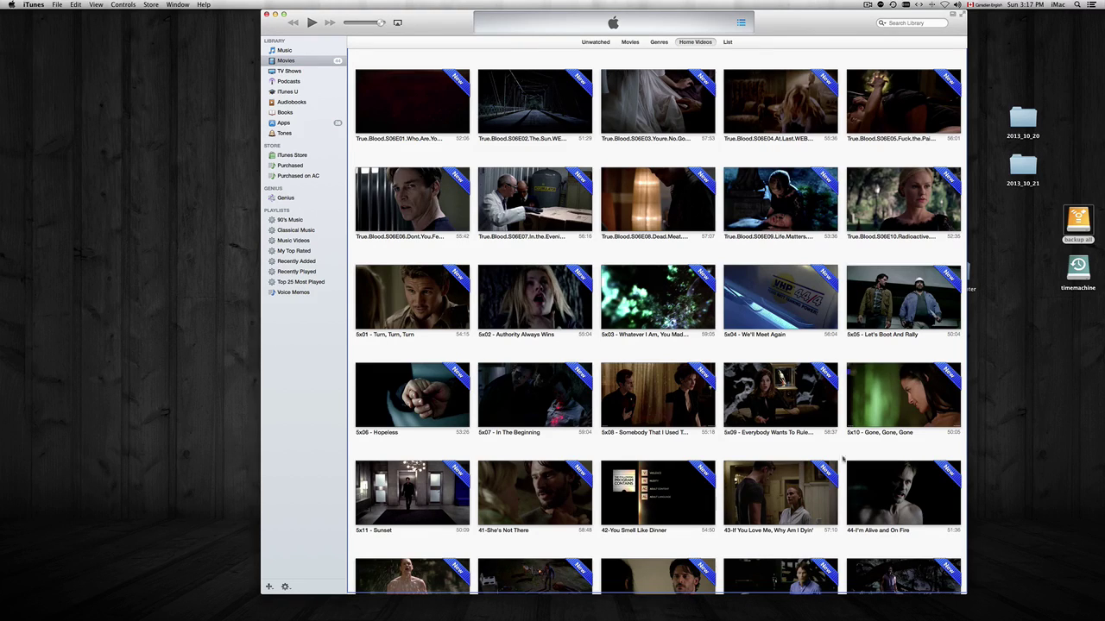
scroll(778, 492, up, 1)
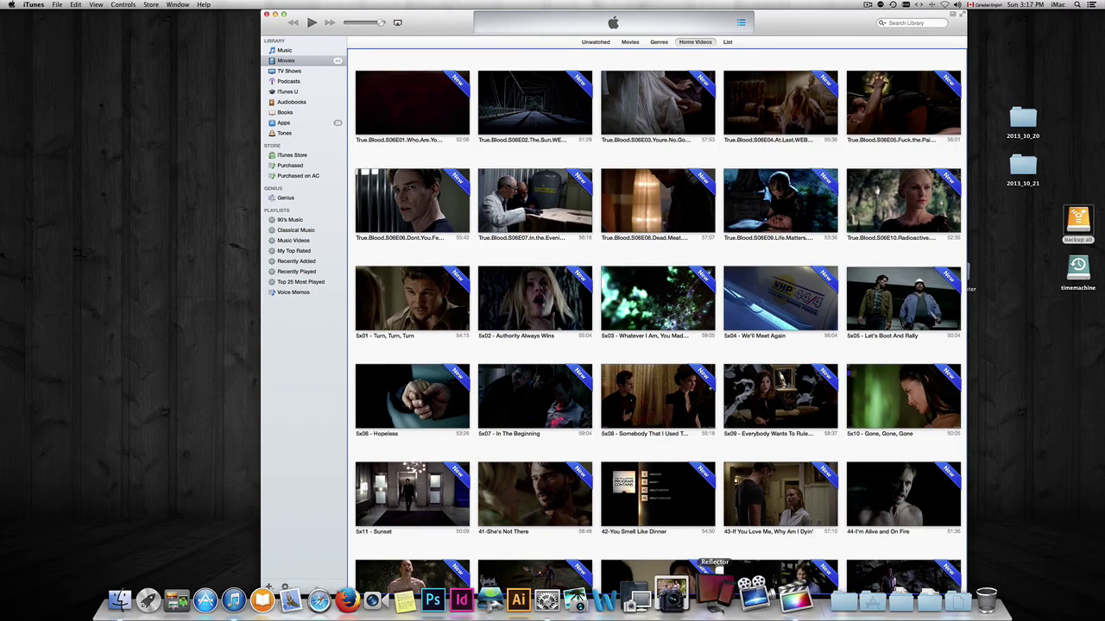
Switch to Reflector to show the mirrored iPad and choose User's Library from its Shared list.
click(715, 592)
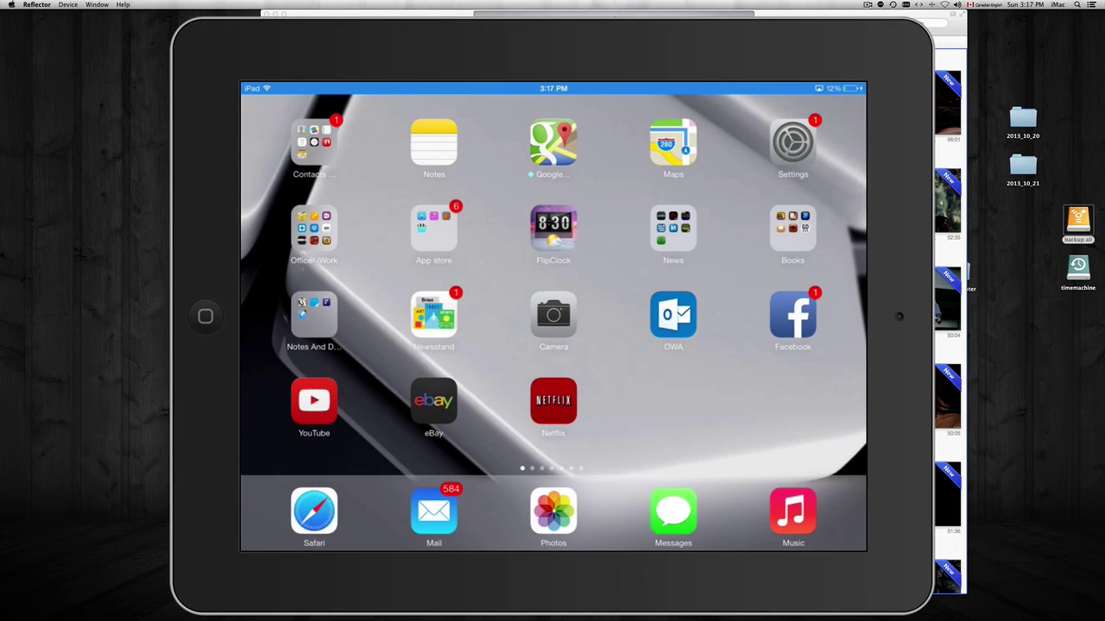
click(946, 19)
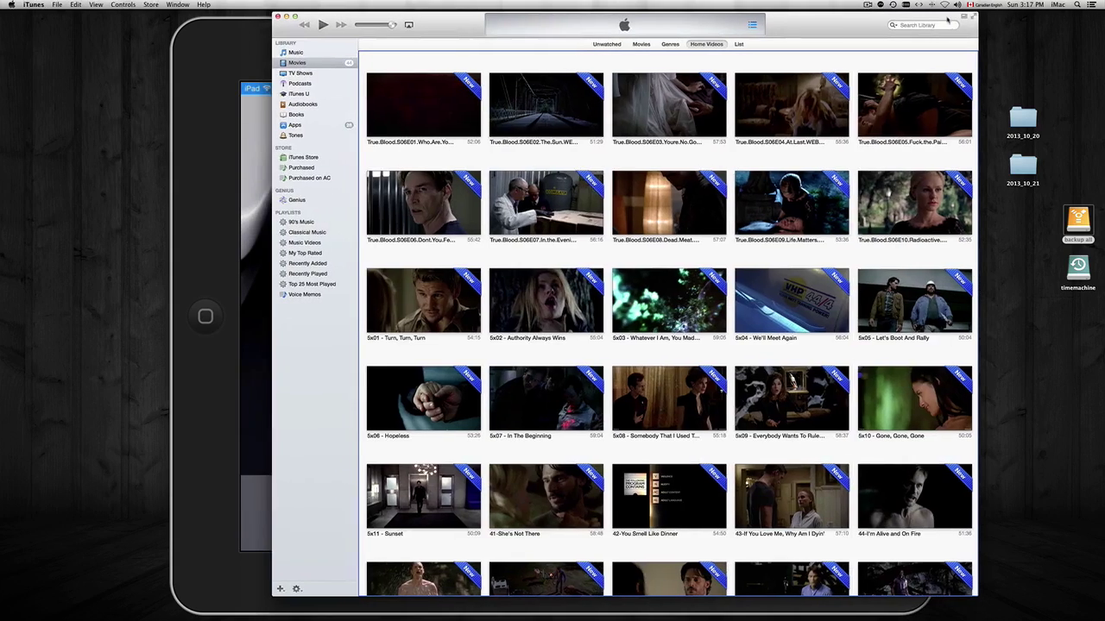
drag(947, 18, 942, 18)
key(super+Tab)
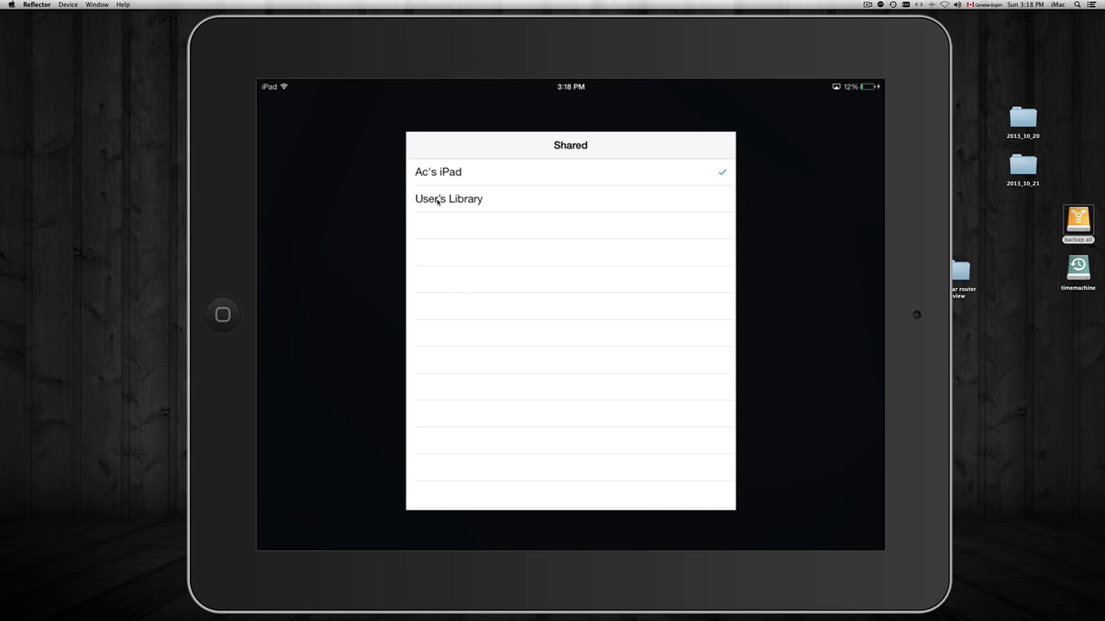
click(437, 200)
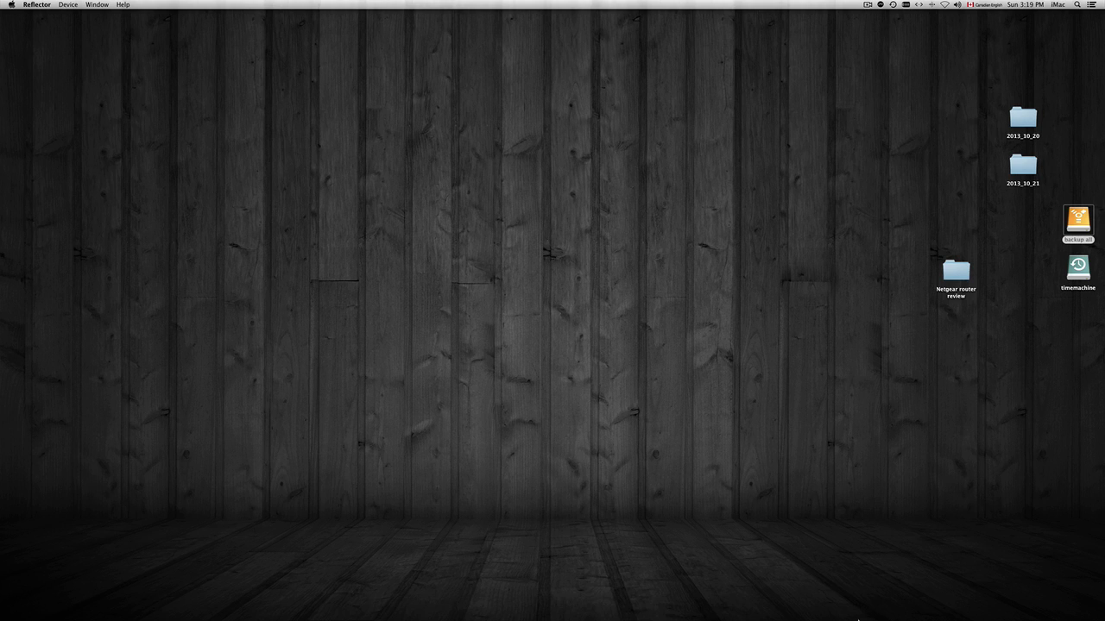
Switch back to iTunes and look through the home videos down to the last row.
mouse_move(742, 604)
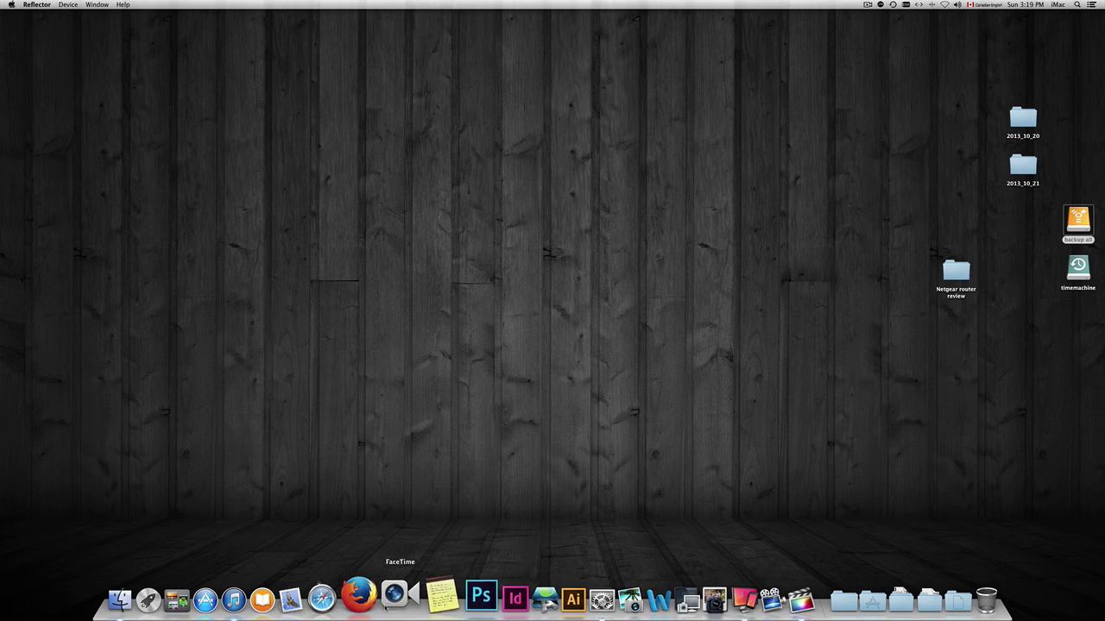
click(252, 600)
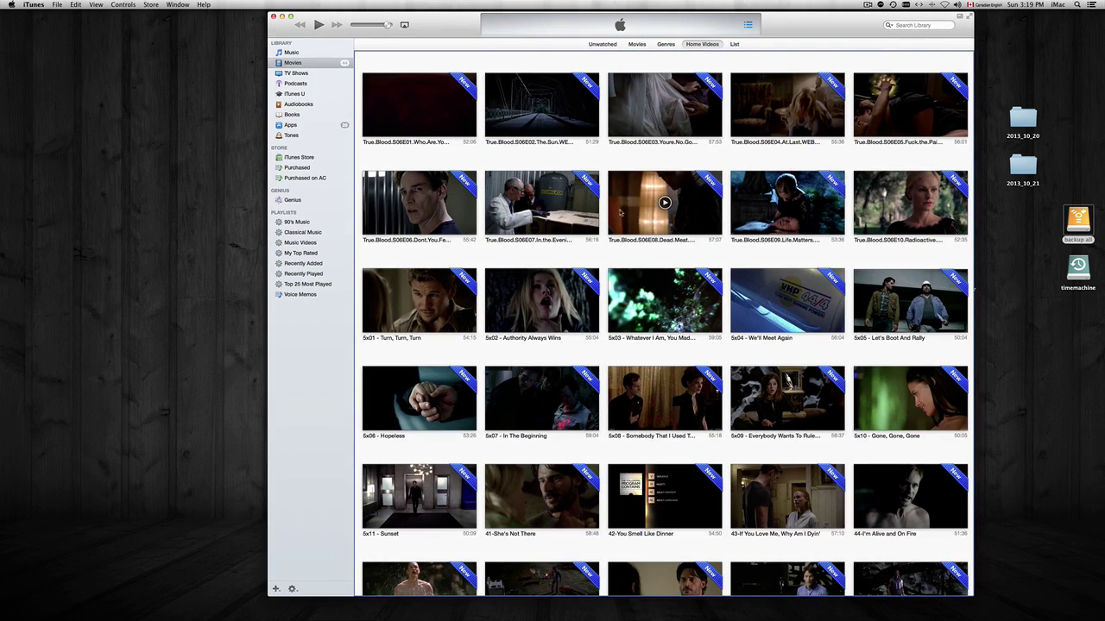
scroll(621, 213, down, 5)
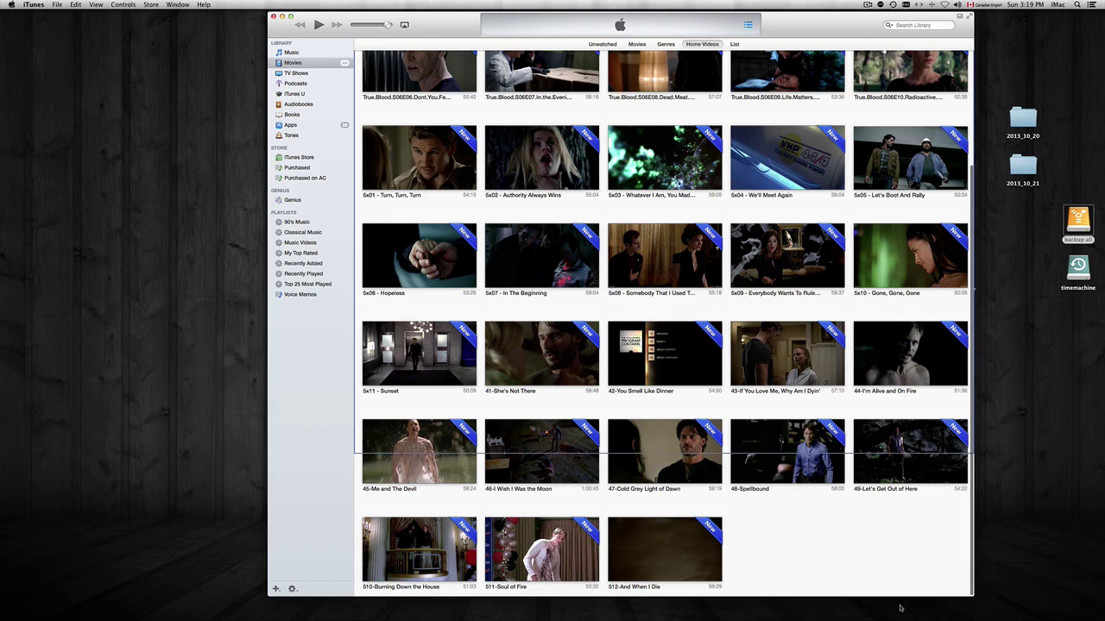